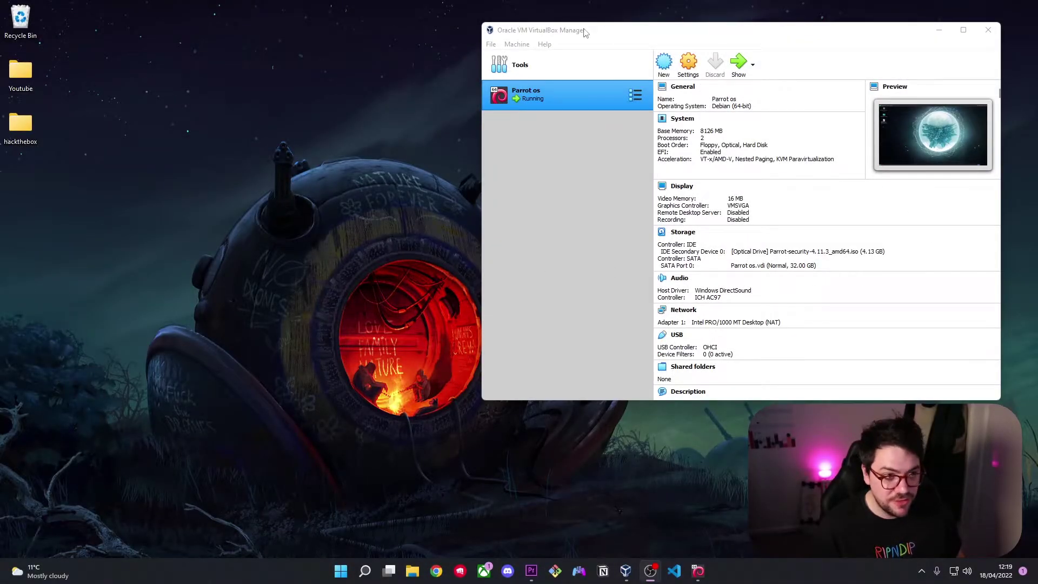
# Step: Switch from VirtualBox Manager to the running Parrot os VM window via the taskbar
pyautogui.moveTo(735, 36); pyautogui.dragTo(535, 31)
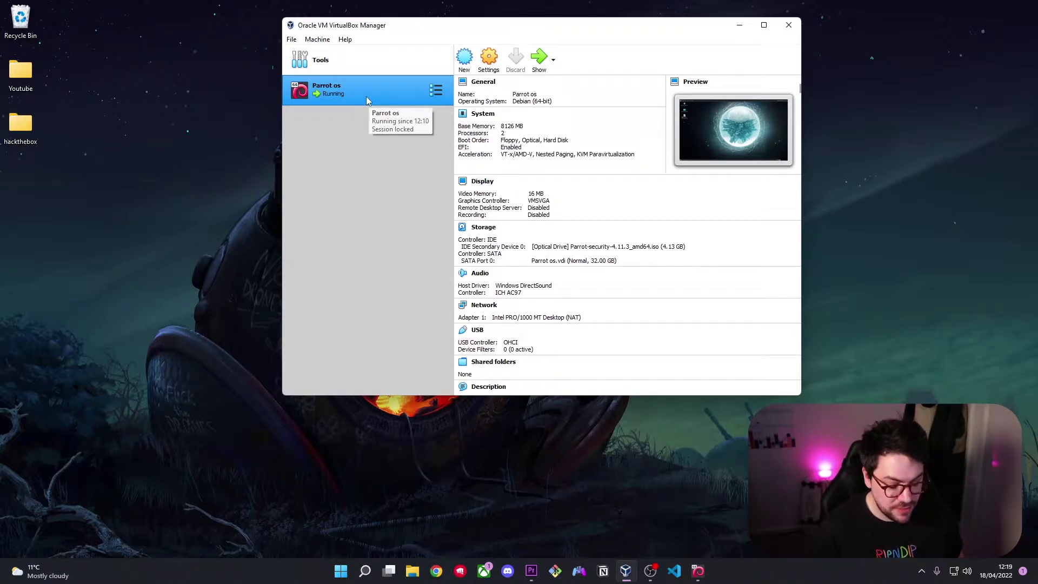
pyautogui.click(886, 390)
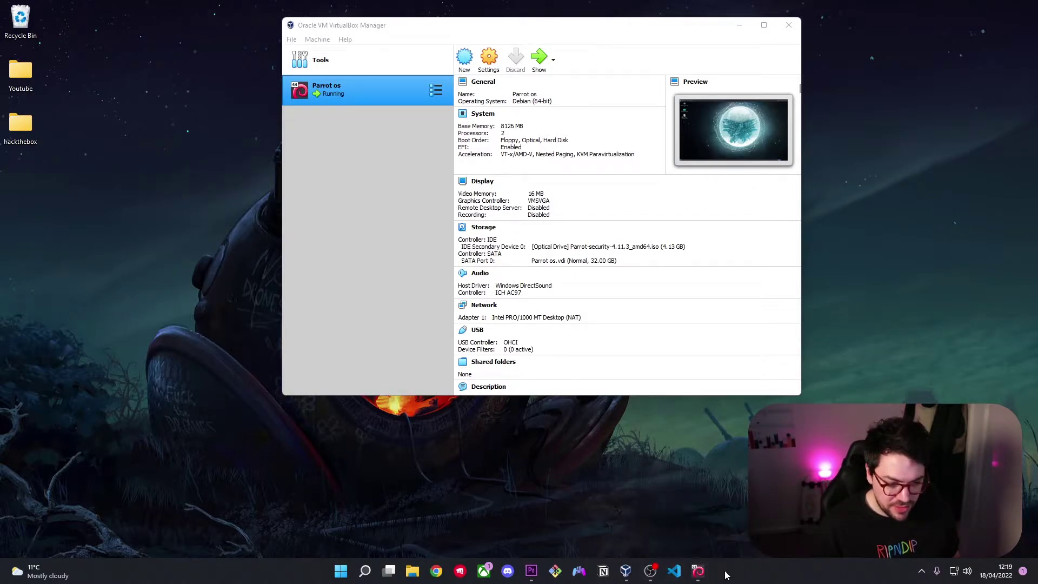
pyautogui.click(698, 572)
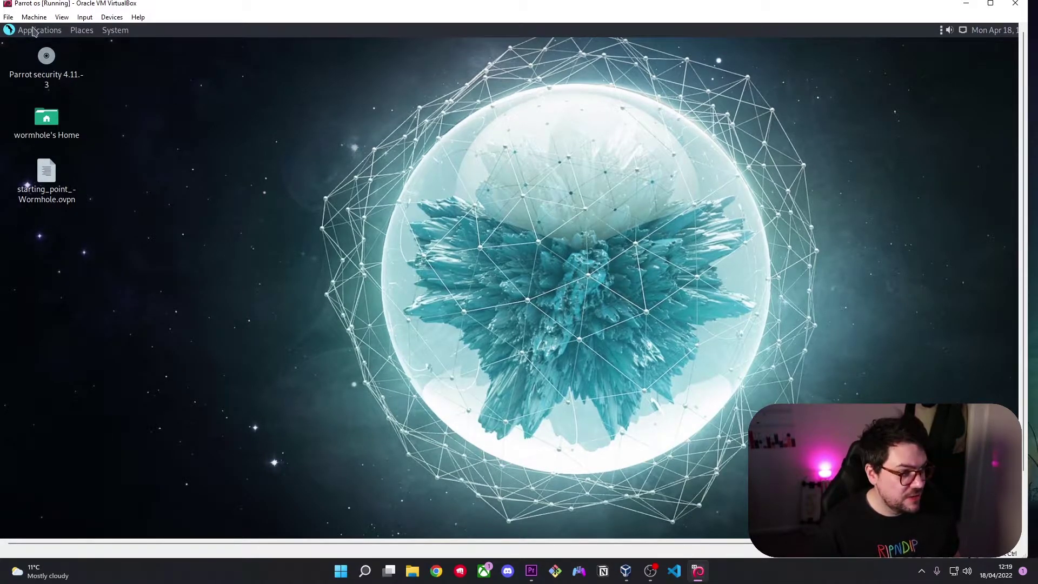
# Step: Launch Firefox from Applications > Internet, load hackthebox.com, then bring up the desktop context menu
pyautogui.click(32, 31)
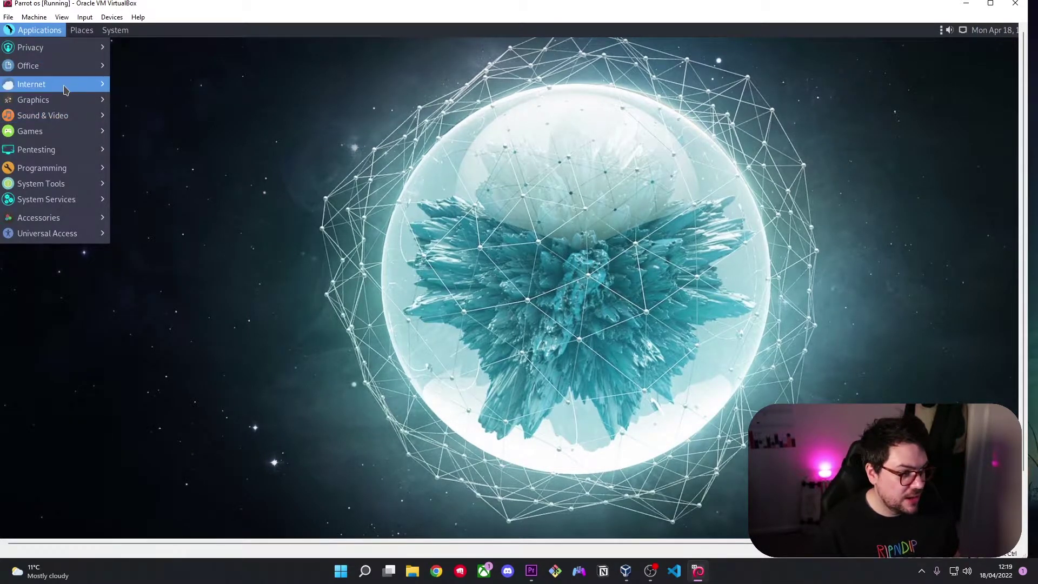
pyautogui.moveTo(81, 83)
pyautogui.click(166, 115)
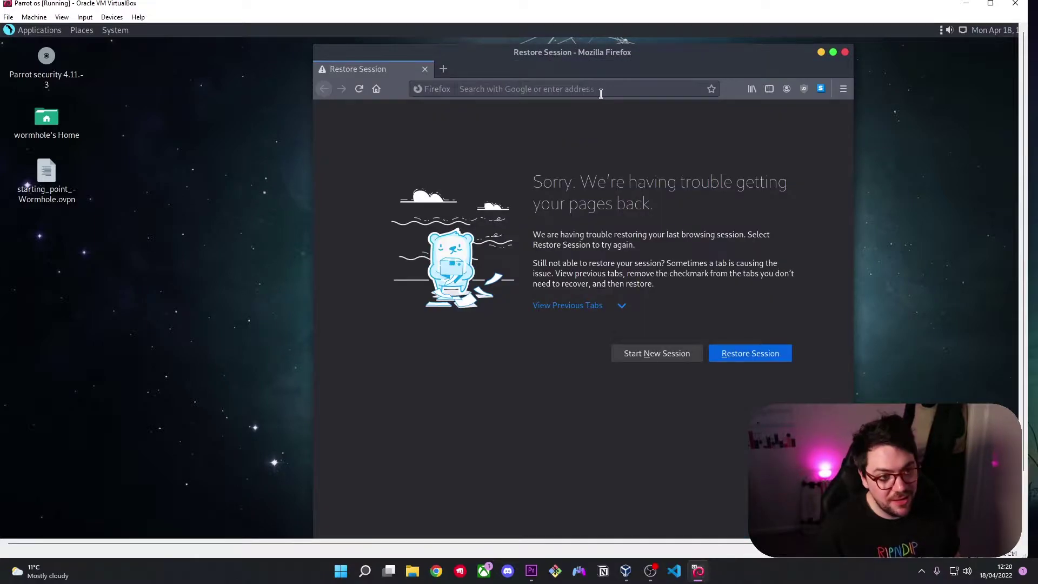
pyautogui.click(599, 93)
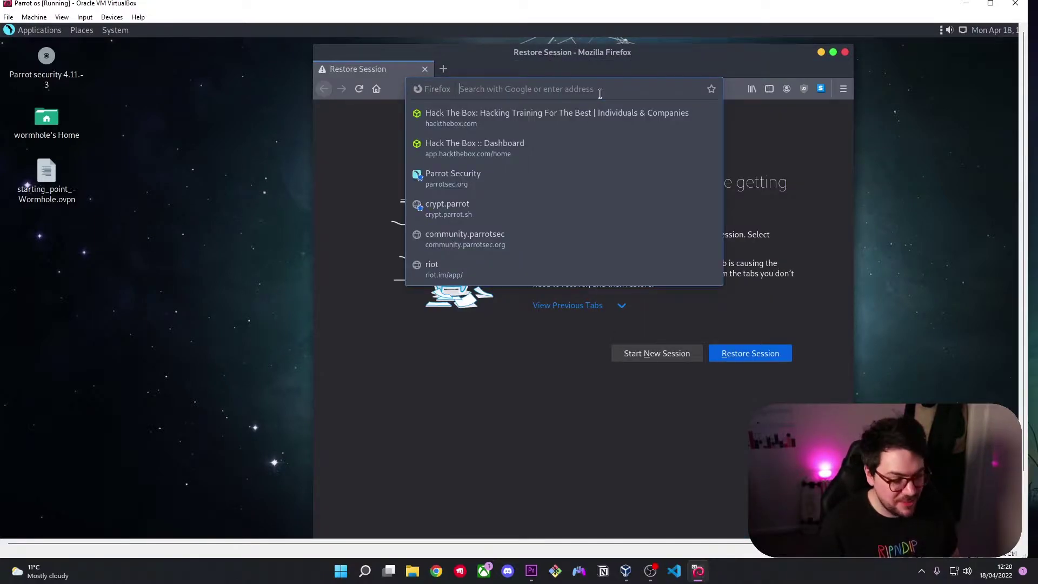
pyautogui.press('Down')
pyautogui.press('Return')
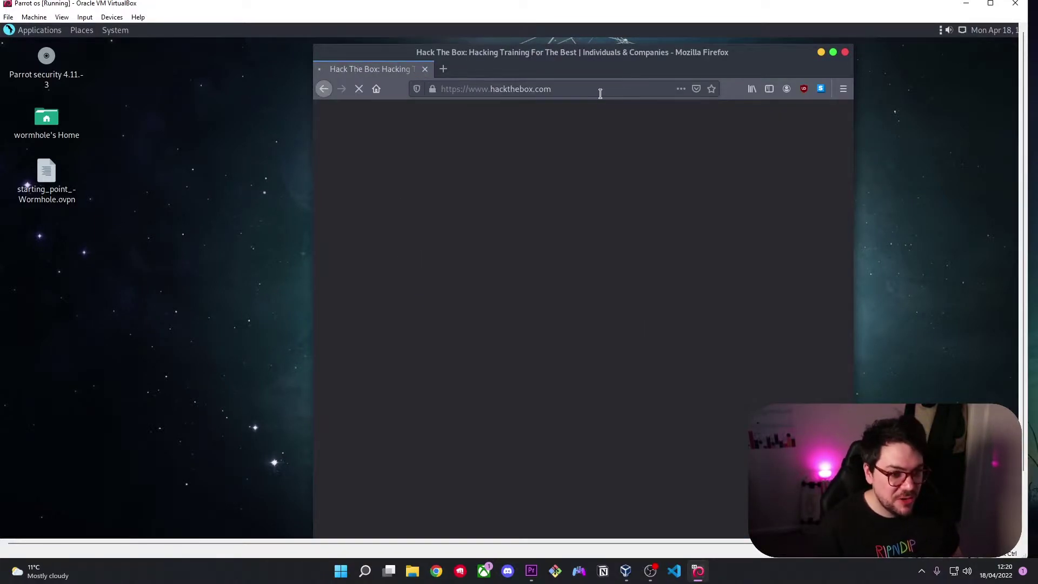
pyautogui.moveTo(683, 55); pyautogui.dragTo(692, 45)
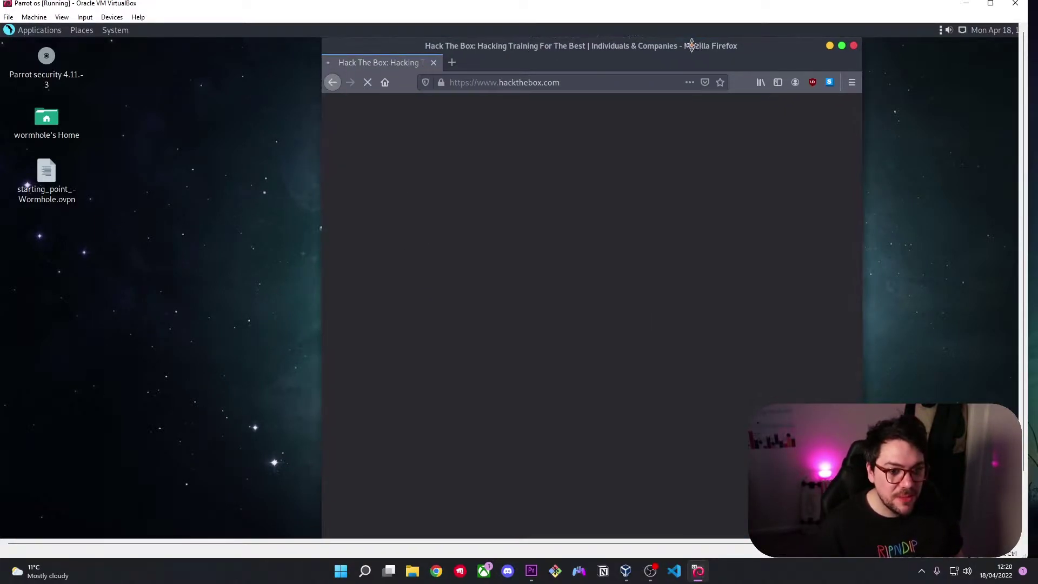
pyautogui.rightClick(170, 153)
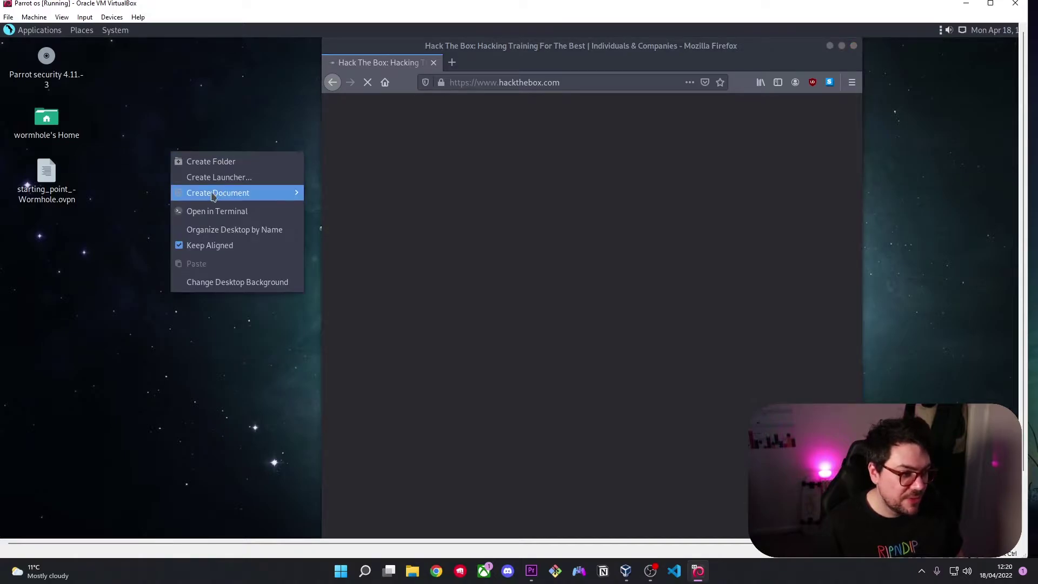
# Step: Open a terminal in the Desktop folder, then bring Firefox back to the front
pyautogui.click(241, 216)
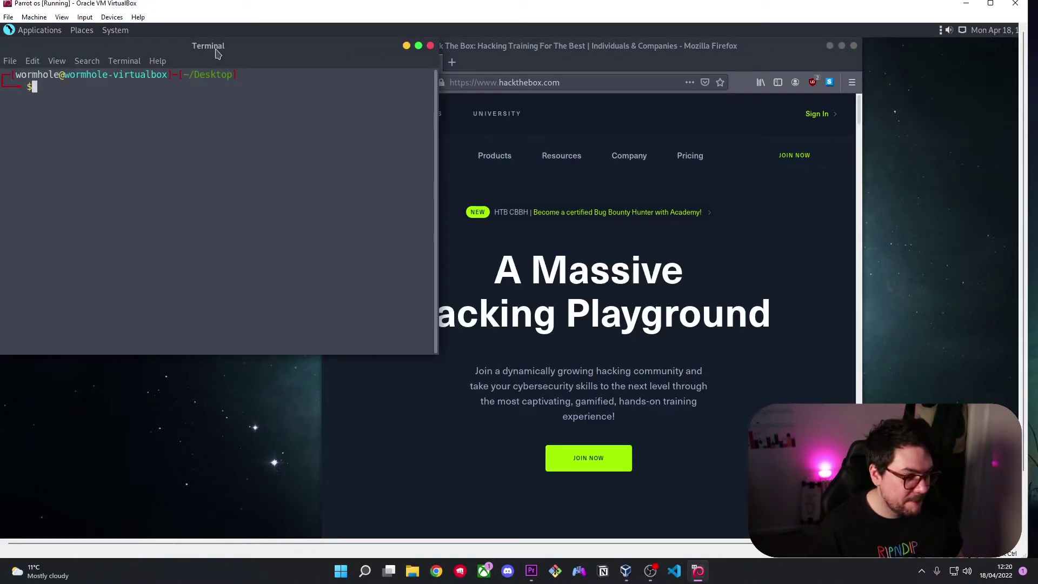
pyautogui.moveTo(217, 53); pyautogui.dragTo(223, 72)
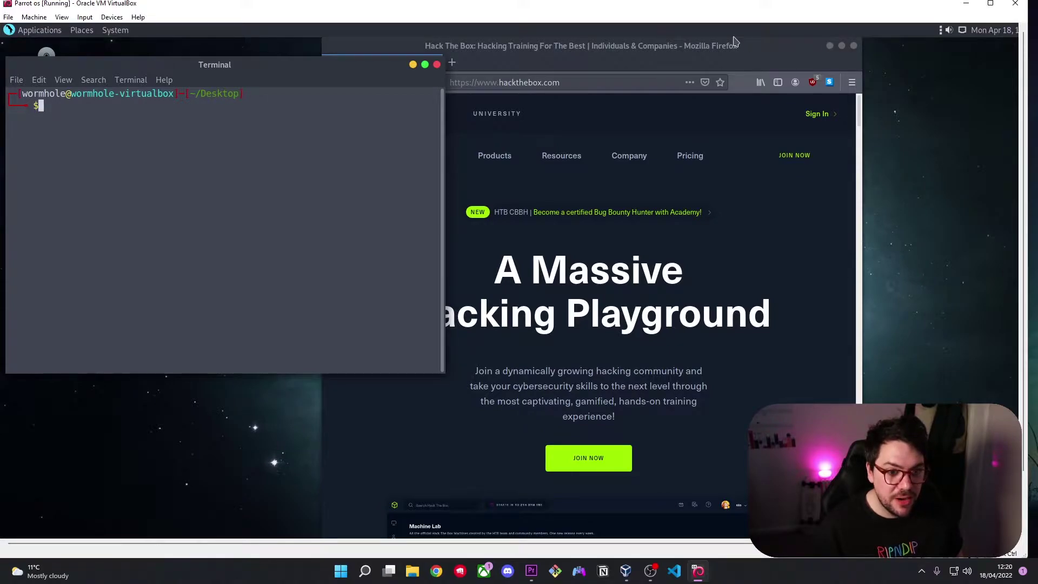
pyautogui.moveTo(735, 46); pyautogui.dragTo(824, 45)
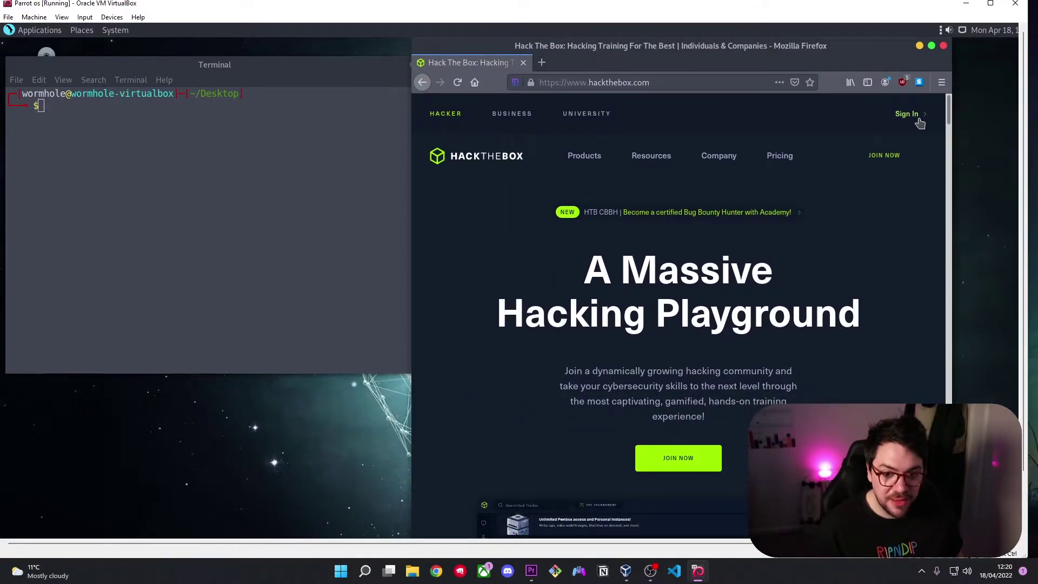
# Step: Sign in to the Hack The Box account and go to Labs > Starting Point
pyautogui.click(918, 120)
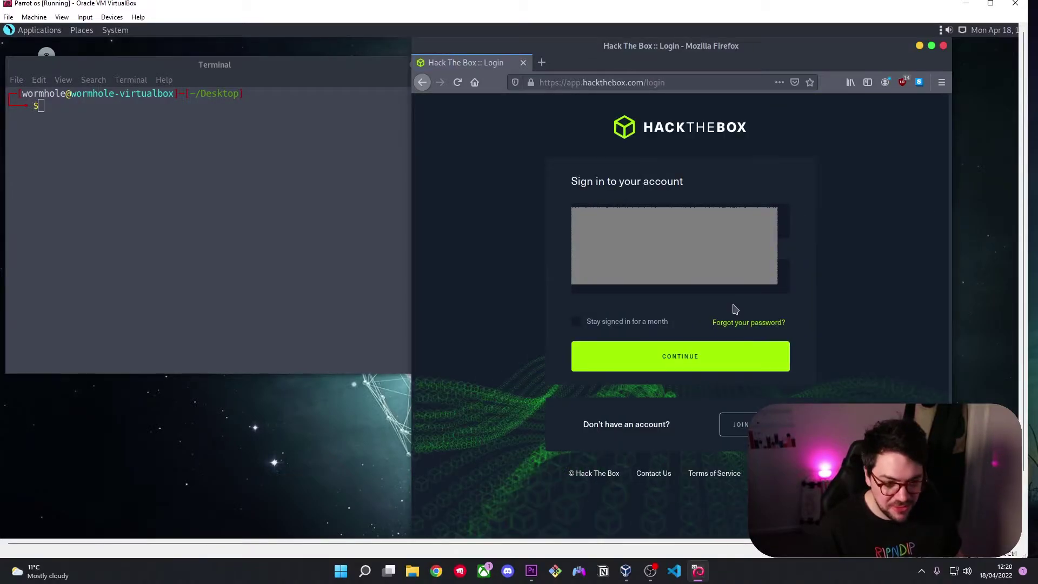
pyautogui.click(700, 370)
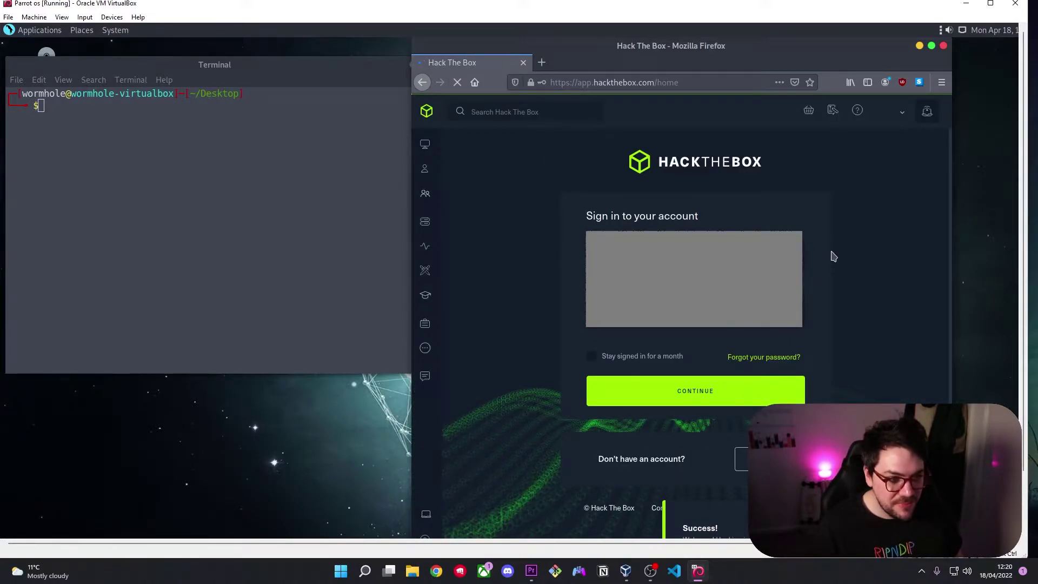
pyautogui.click(443, 223)
pyautogui.click(470, 250)
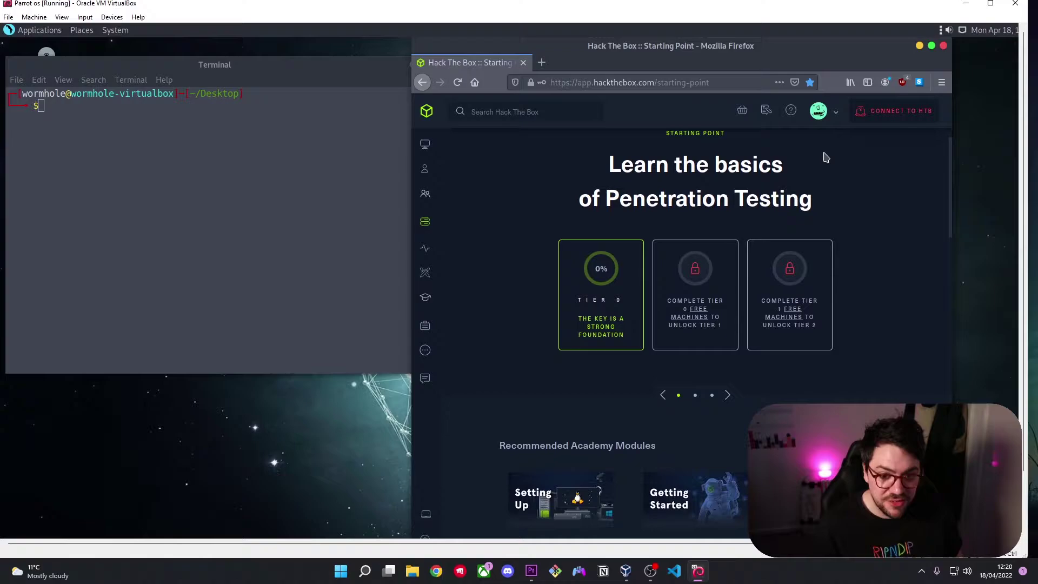
# Step: Request the Starting Point OpenVPN file (US StartingPoint 1) and select the old desktop .ovpn file
pyautogui.click(912, 117)
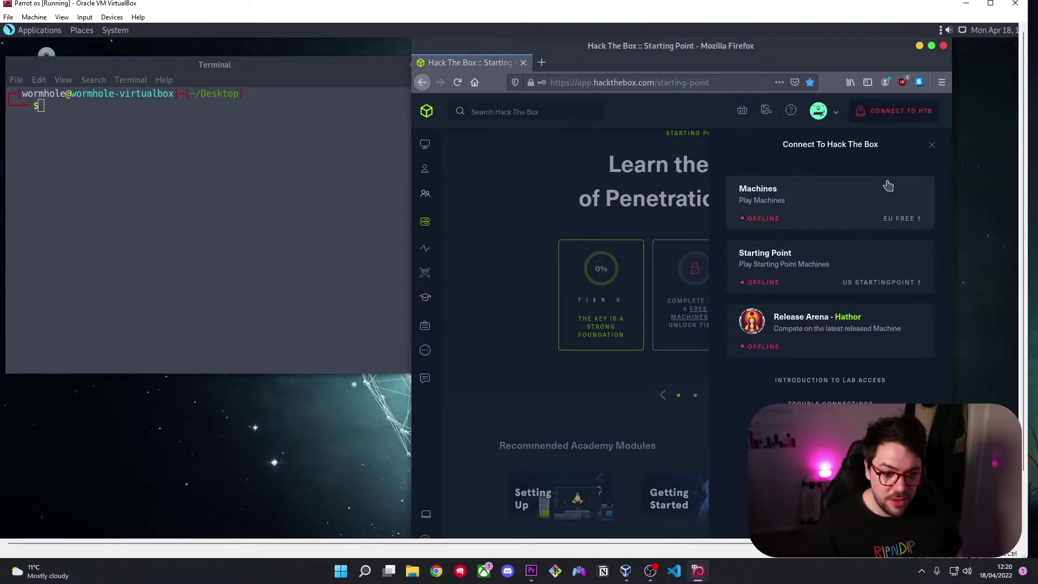
pyautogui.click(776, 275)
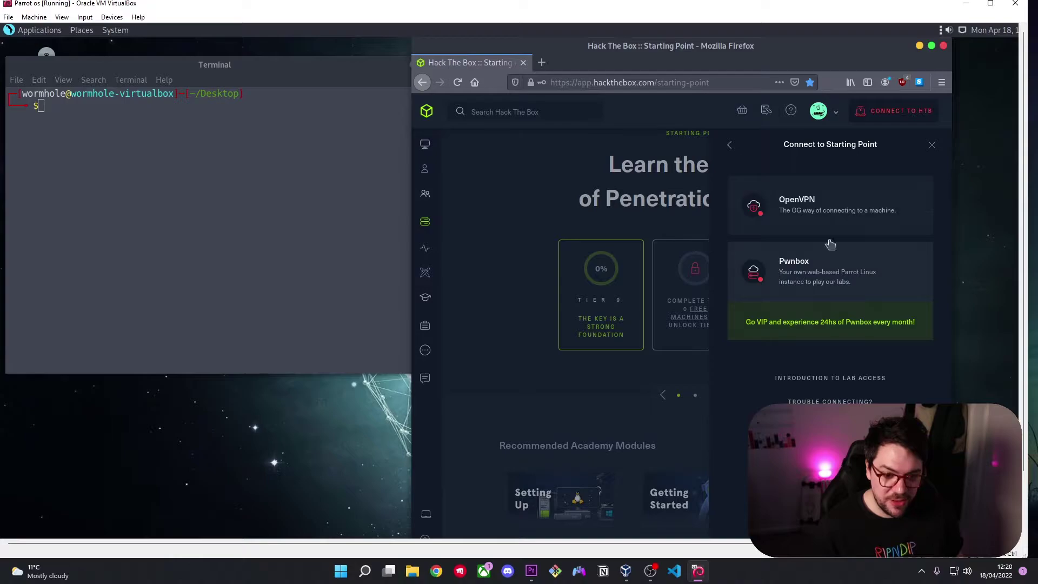
pyautogui.click(803, 217)
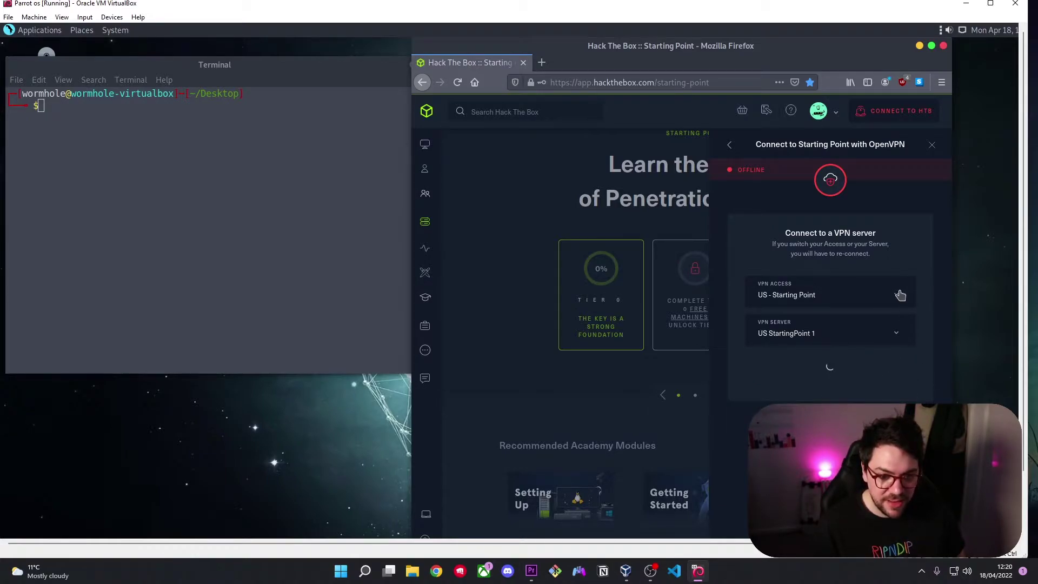
pyautogui.moveTo(174, 63); pyautogui.dragTo(346, 78)
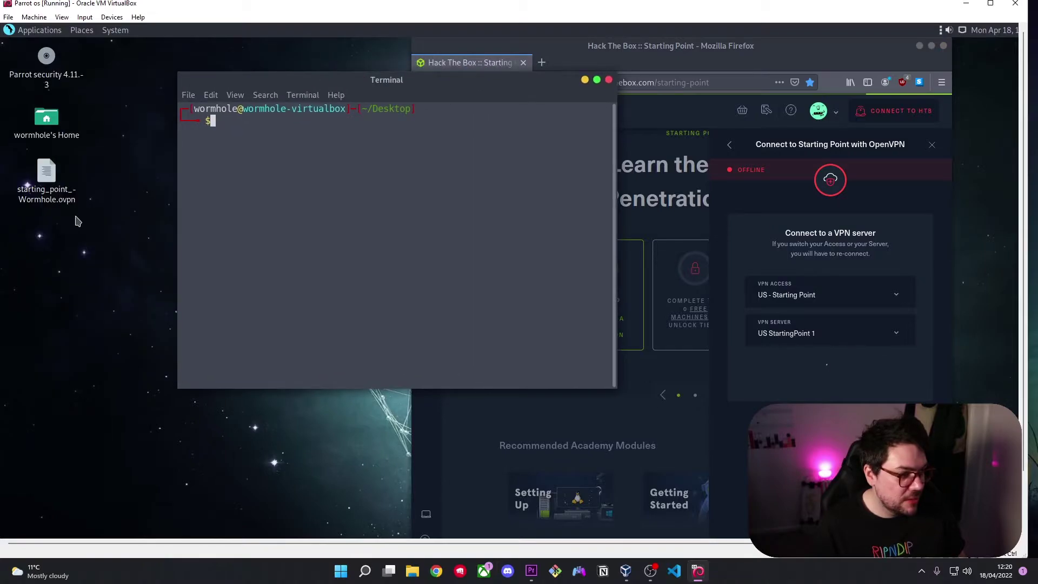
pyautogui.click(45, 187)
# Step: Delete the old .ovpn file, save the new VPN file, and open its Downloads folder
pyautogui.press('Delete')
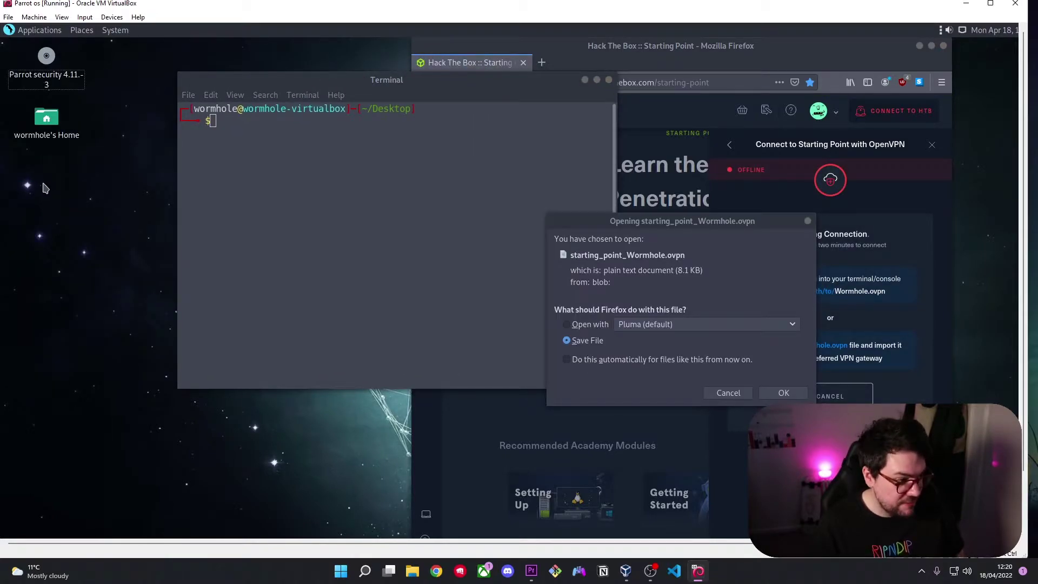
pyautogui.click(766, 394)
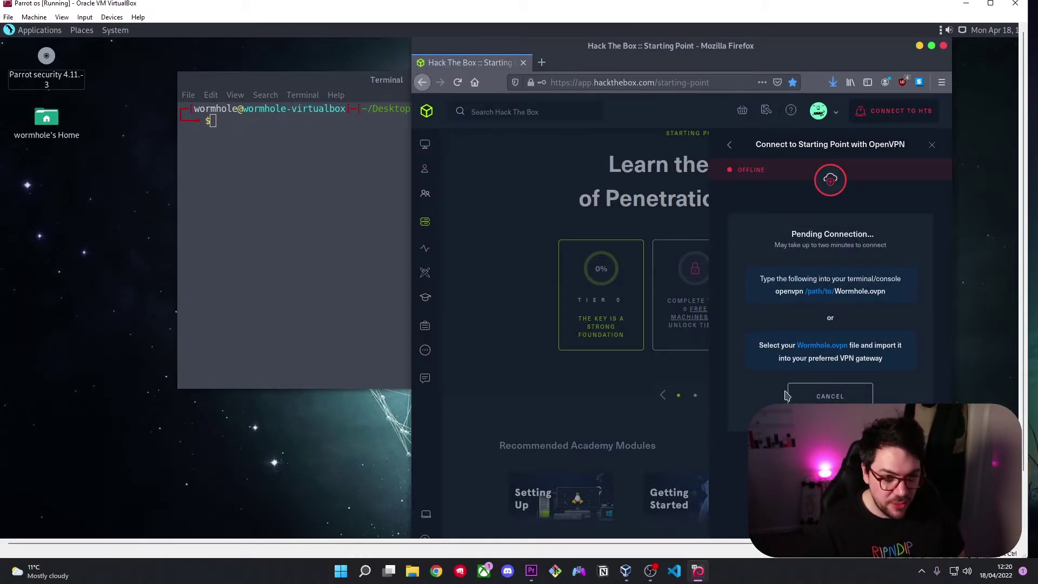
pyautogui.click(833, 82)
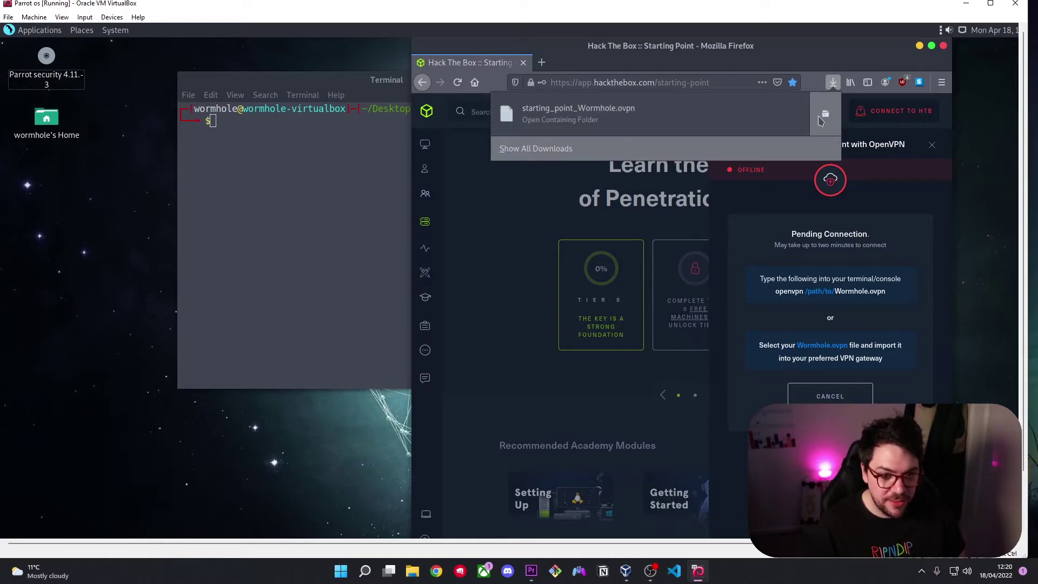
pyautogui.click(823, 111)
# Step: Move the downloaded .ovpn file onto the desktop and close the Downloads window
pyautogui.moveTo(287, 50); pyautogui.dragTo(530, 187)
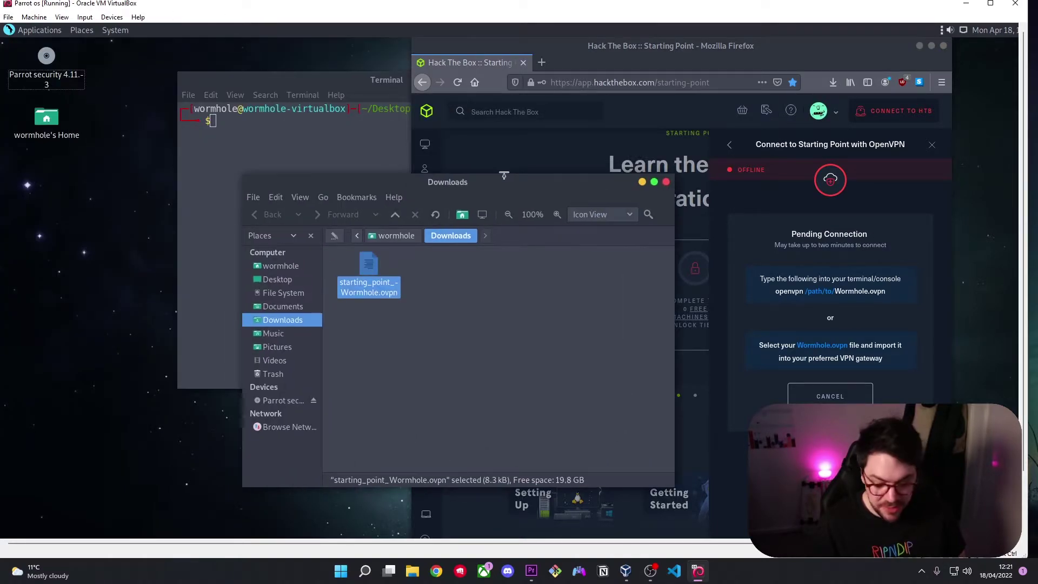
pyautogui.moveTo(369, 265); pyautogui.dragTo(54, 181)
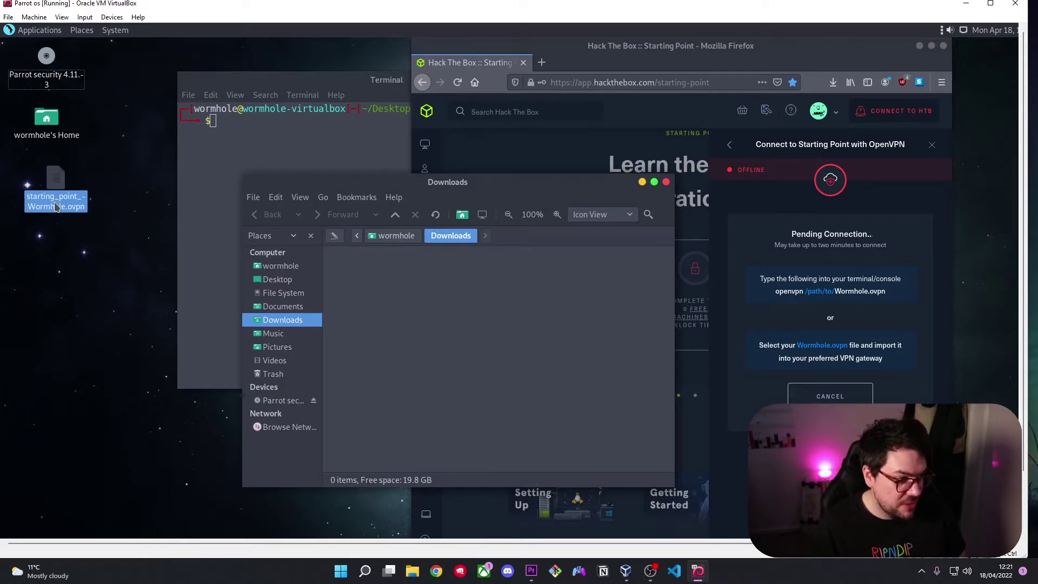
pyautogui.click(666, 182)
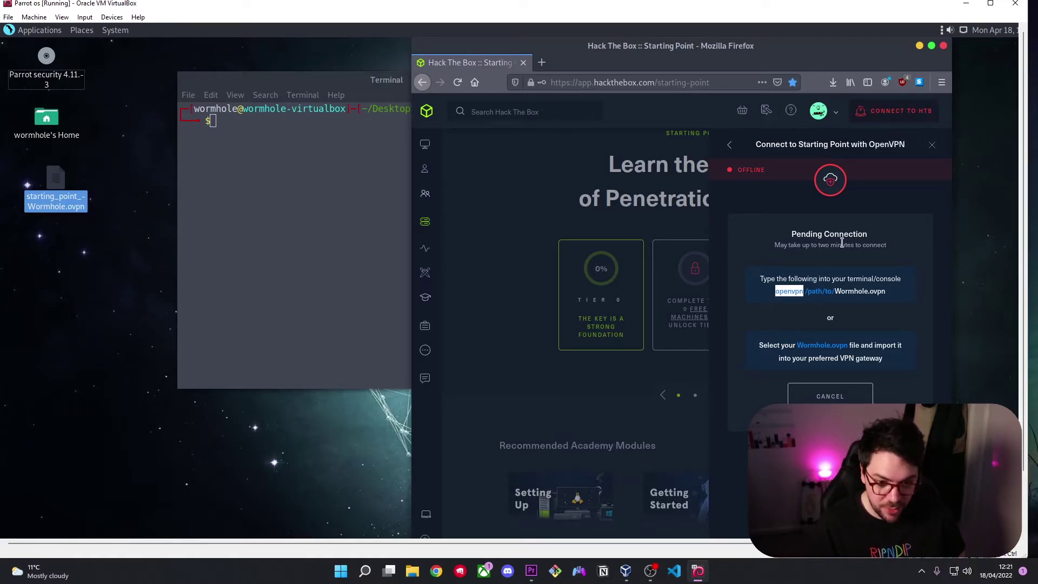
# Step: Run sudo openvpn starting_point_Wormhole.ovpn in the terminal and enter the sudo password
pyautogui.moveTo(887, 294); pyautogui.dragTo(855, 292)
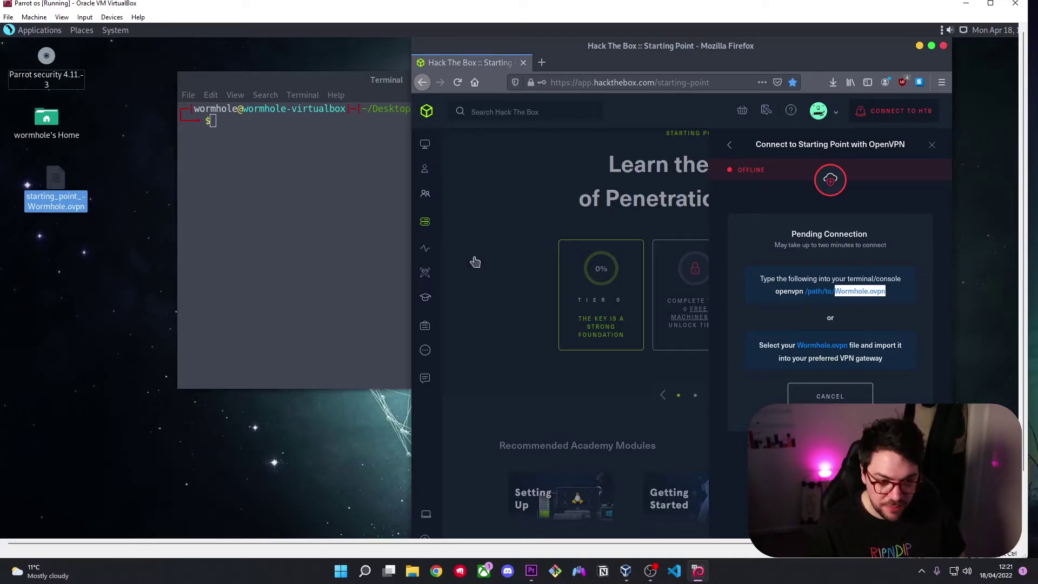
pyautogui.click(338, 126)
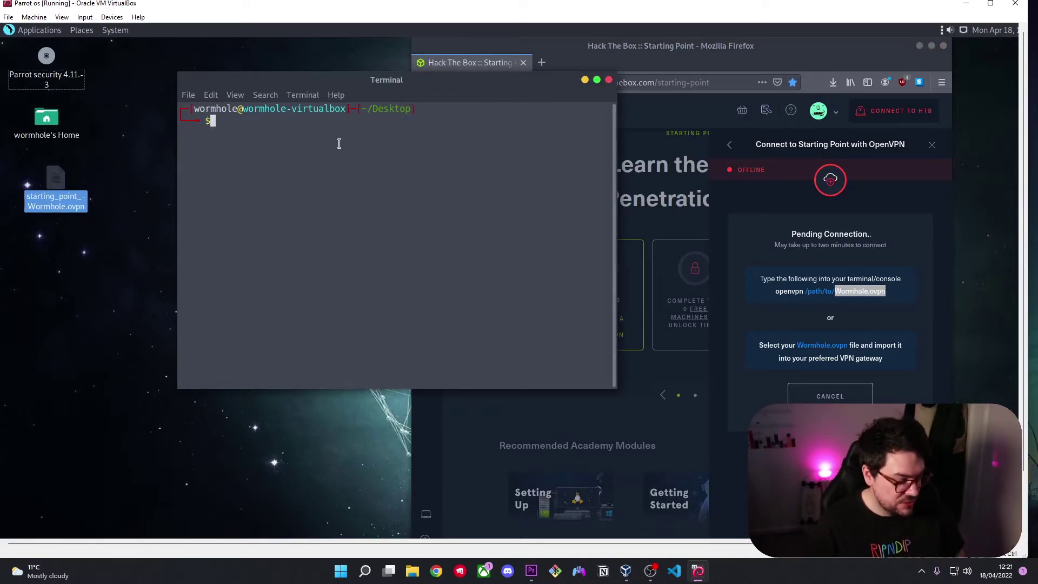
pyautogui.write('sudpo')
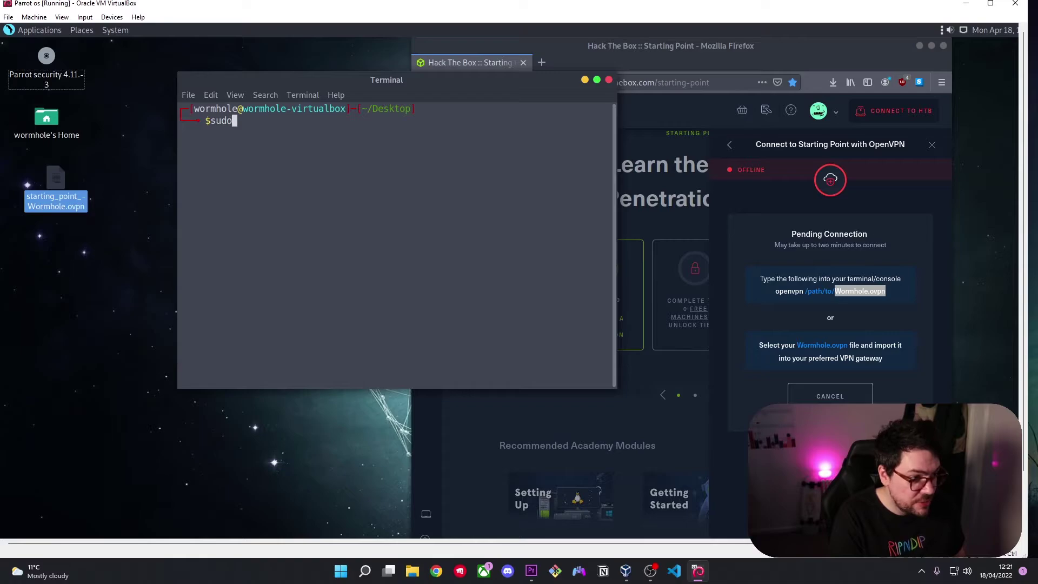
pyautogui.write(' ope')
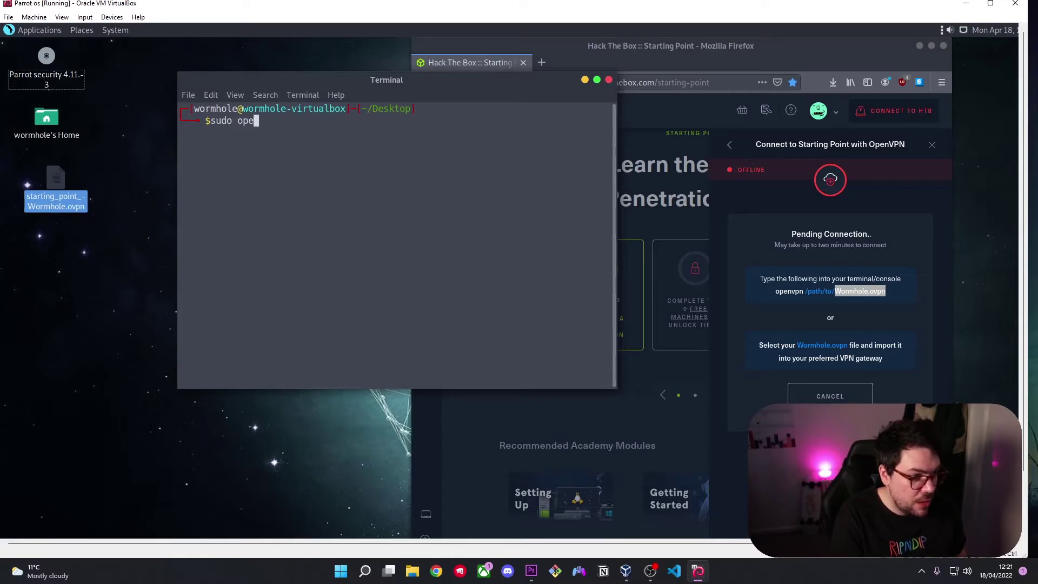
pyautogui.write('nvp')
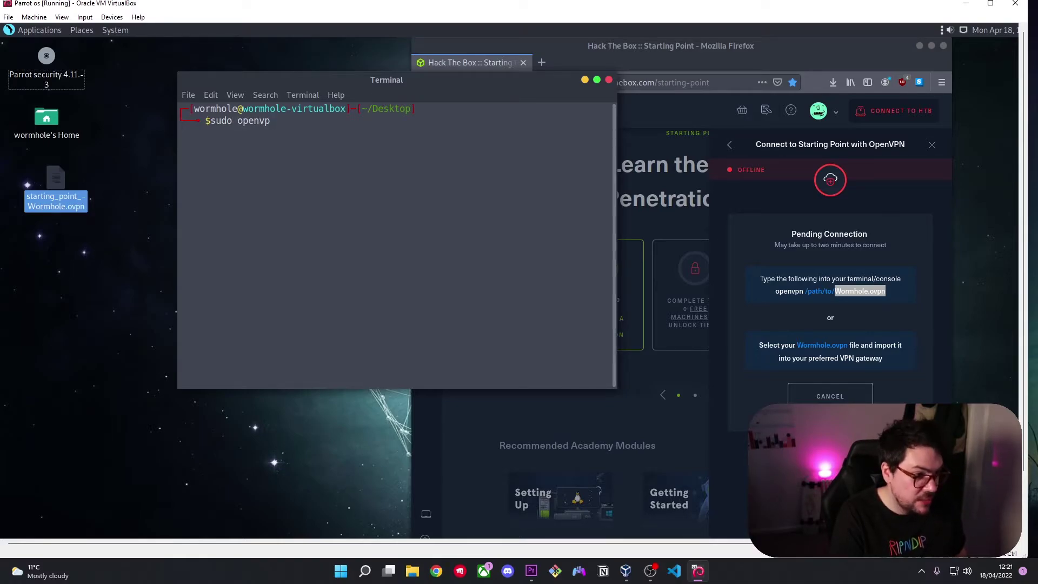
pyautogui.write('n st')
pyautogui.press('Tab')
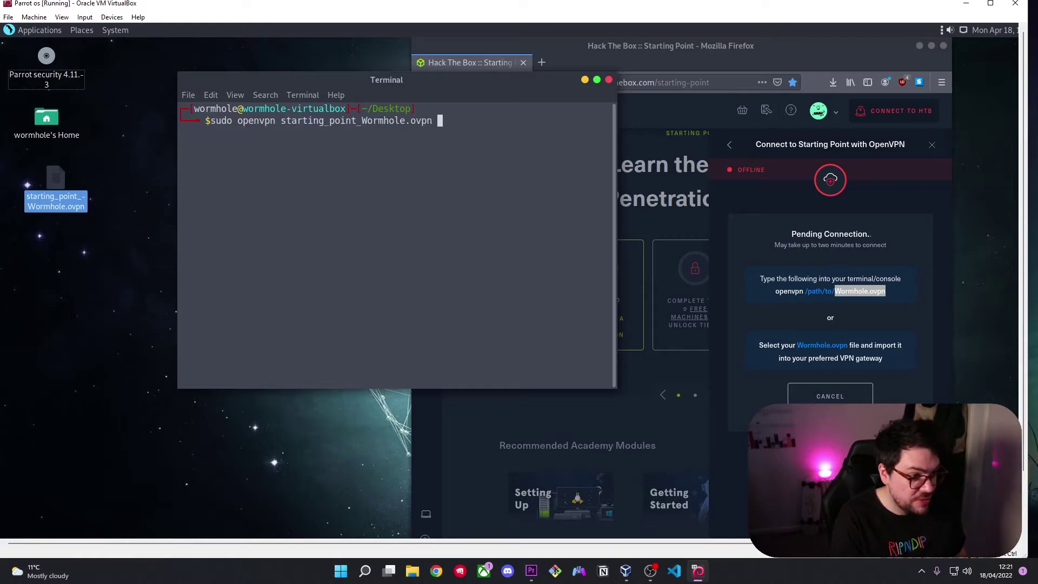
pyautogui.press('Return')
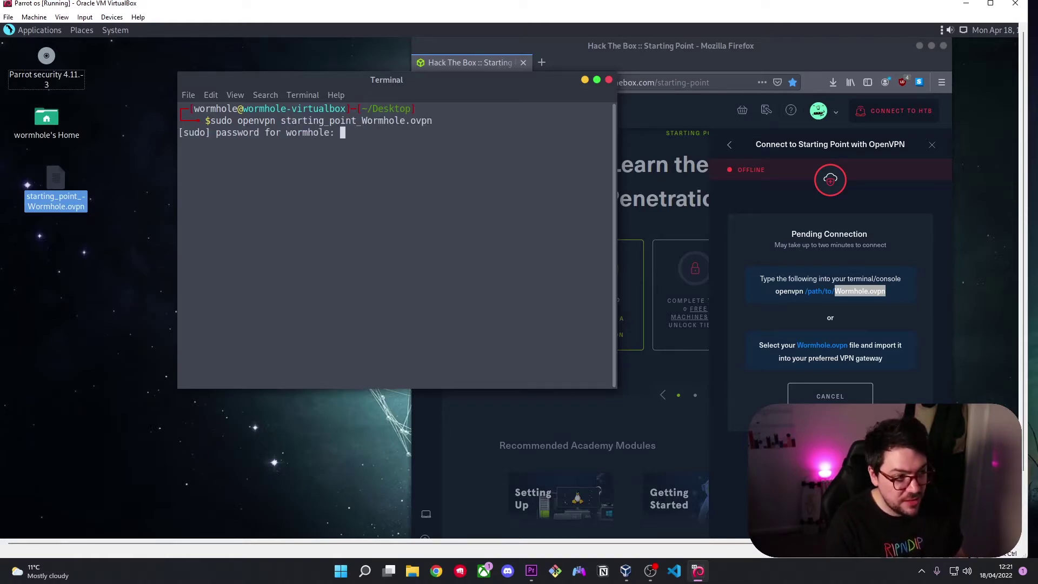
pyautogui.press('capslock')
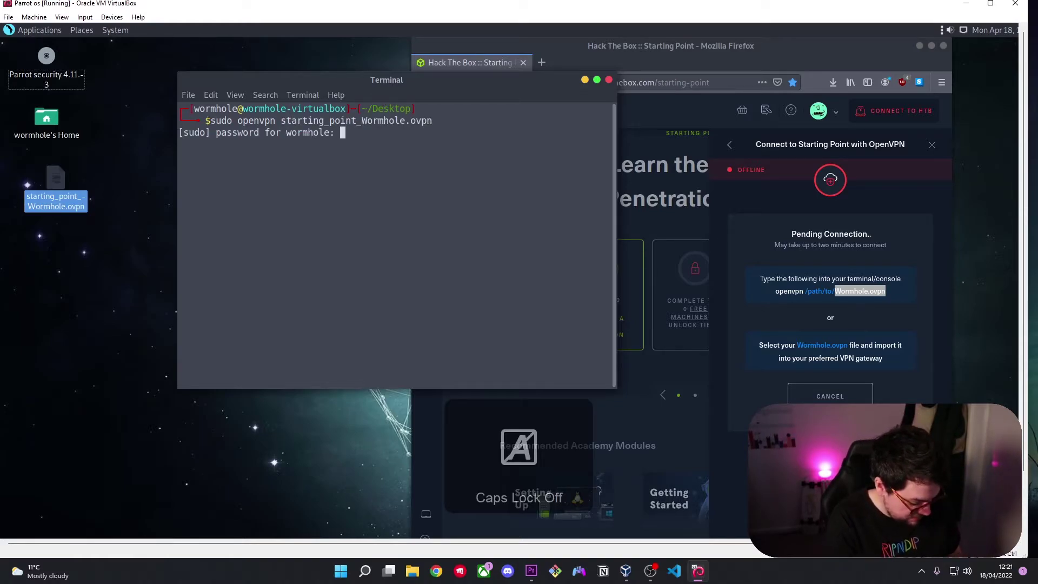
pyautogui.press('Return')
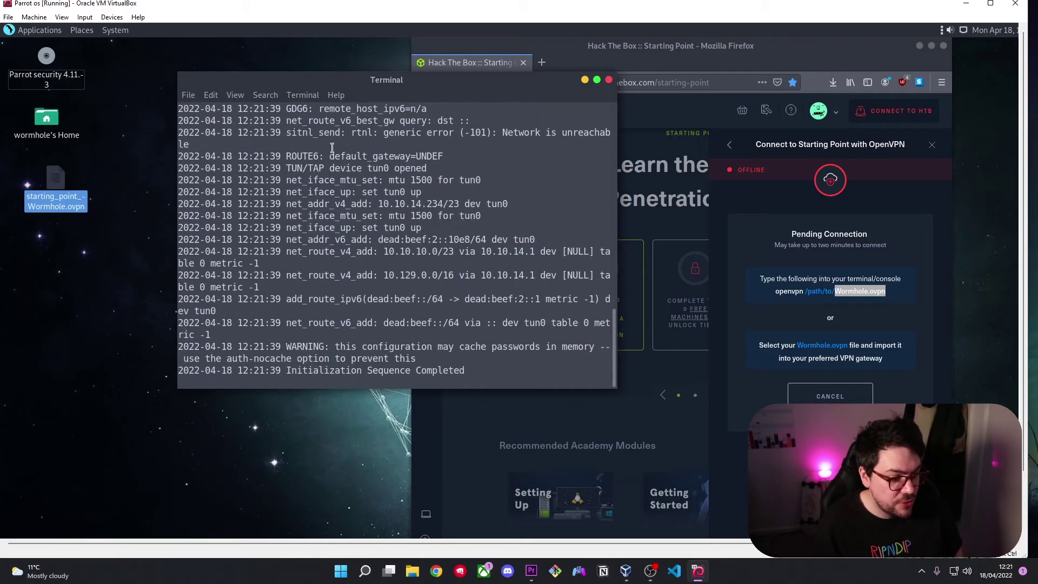
pyautogui.moveTo(442, 77); pyautogui.dragTo(294, 76)
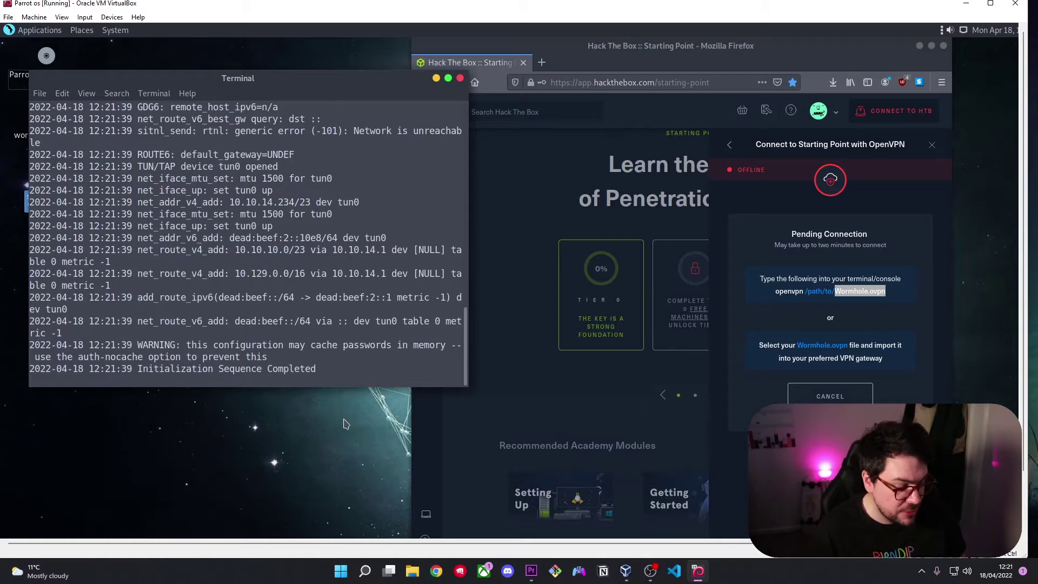
# Step: Minimise the VPN terminal and open a second terminal in the Desktop folder
pyautogui.click(436, 79)
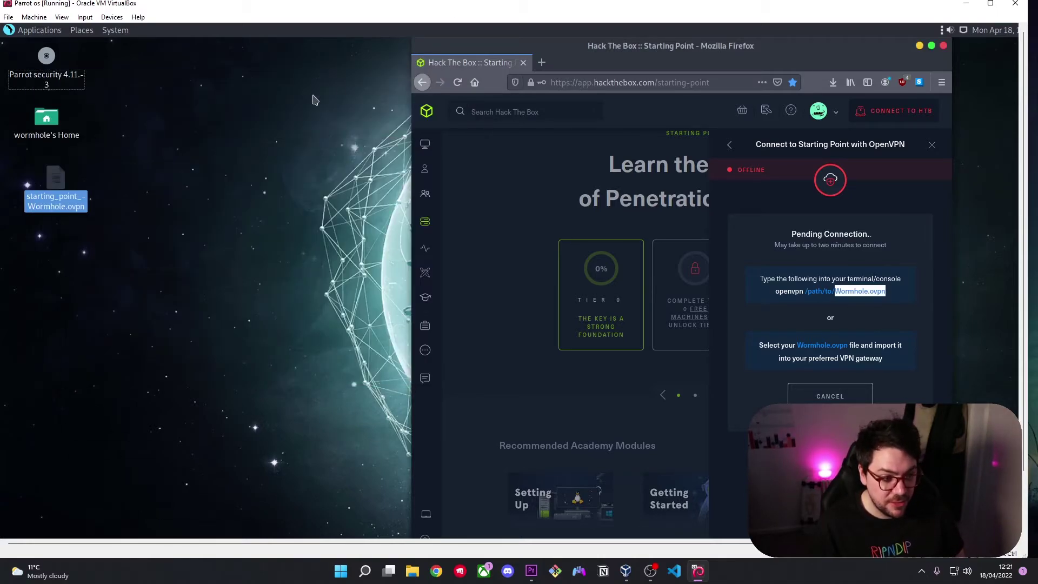
pyautogui.rightClick(193, 226)
pyautogui.click(257, 286)
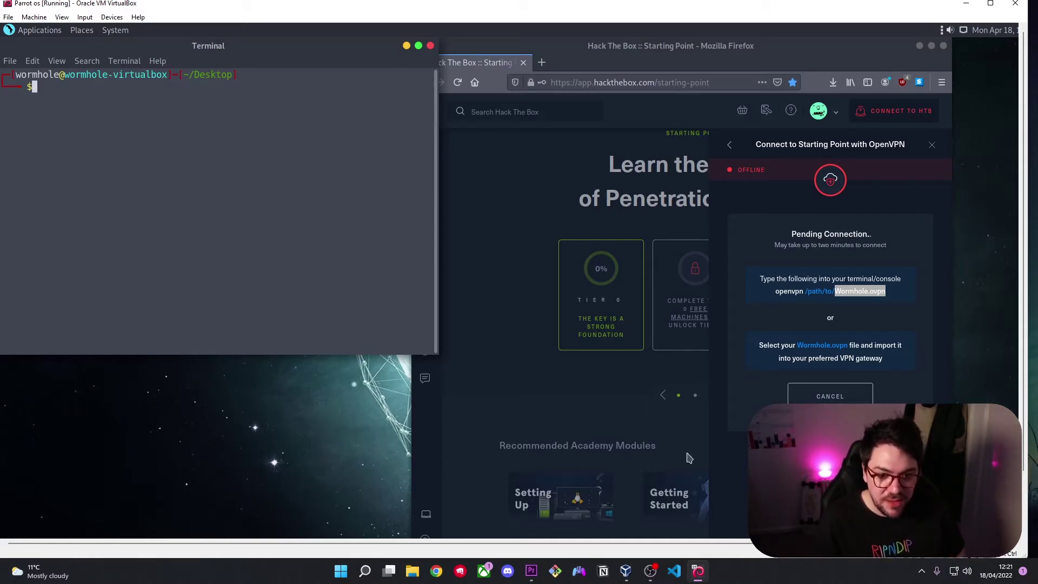
# Step: Close the connection panel and spawn the Meow machine on Starting Point
pyautogui.moveTo(898, 249); pyautogui.dragTo(804, 229)
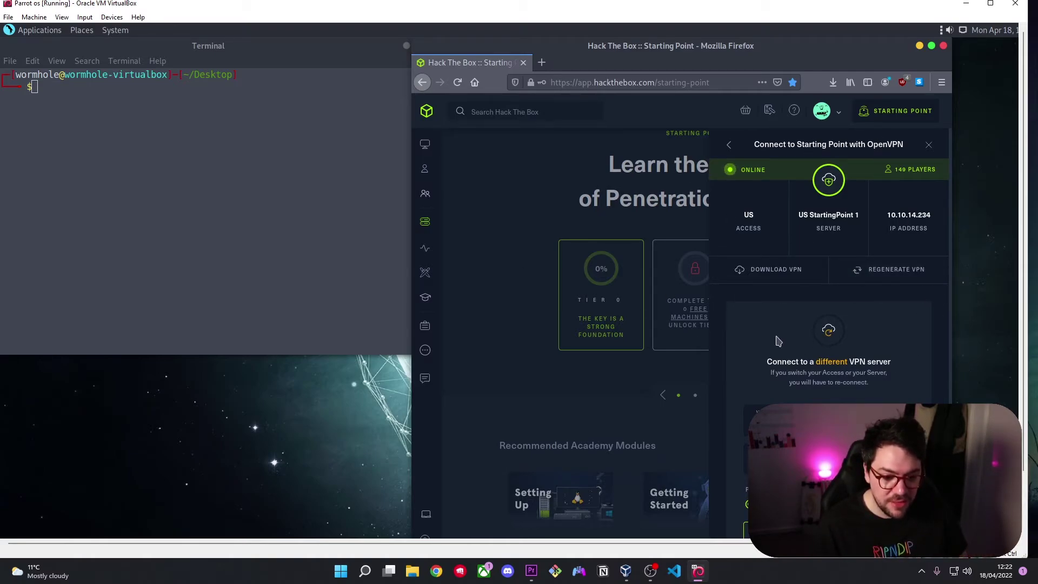
pyautogui.click(729, 146)
pyautogui.click(781, 113)
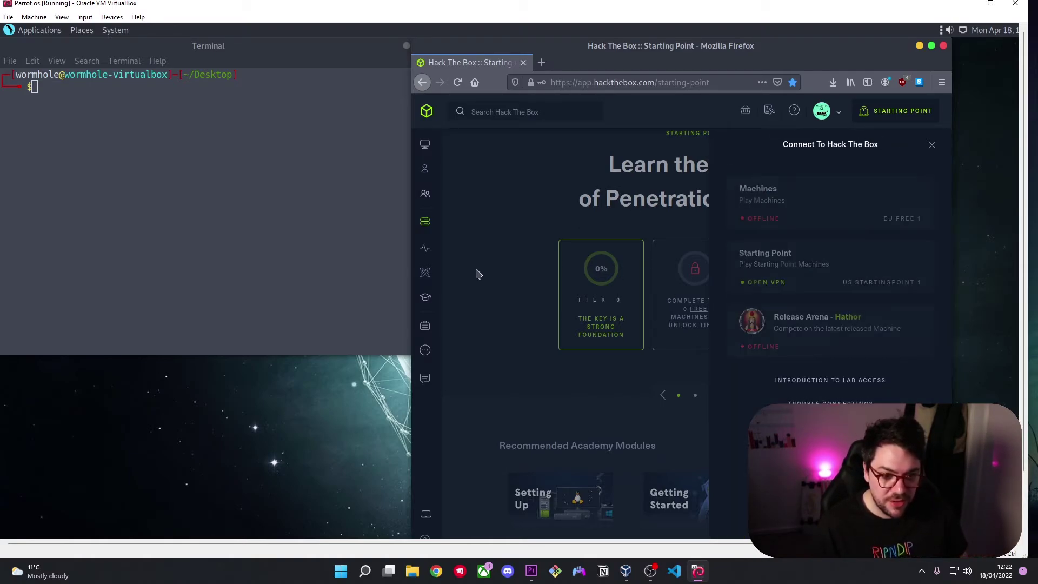
pyautogui.click(932, 147)
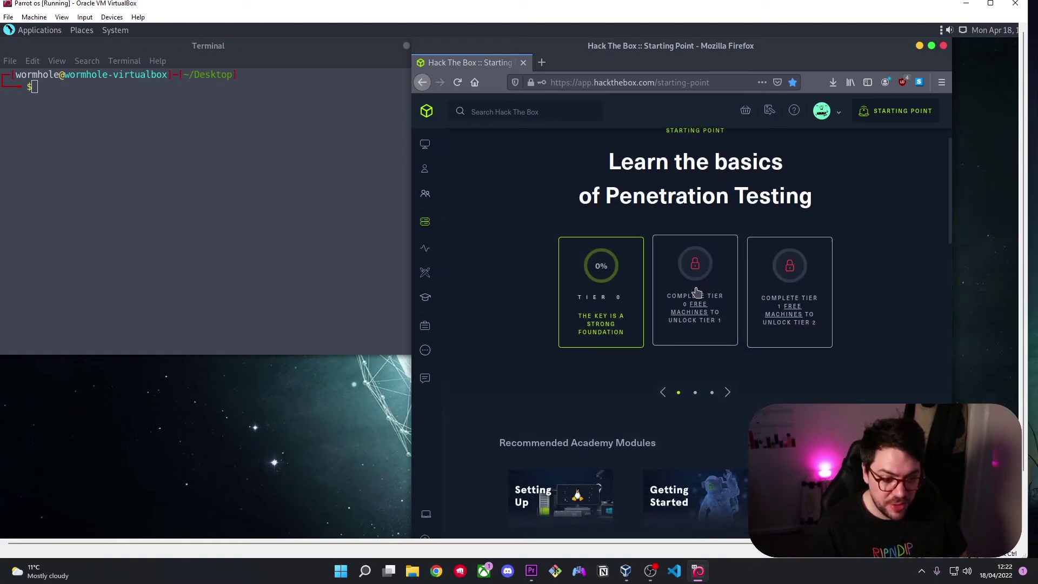
pyautogui.scroll(-5, 789, 281)
pyautogui.scroll(-3, 538, 265)
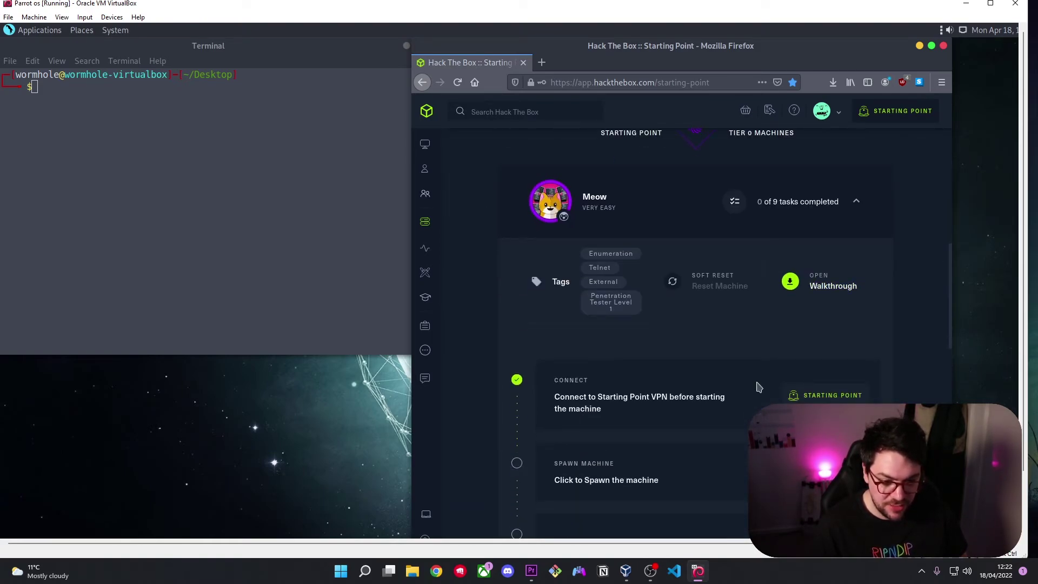
pyautogui.click(605, 479)
pyautogui.scroll(-2, 642, 339)
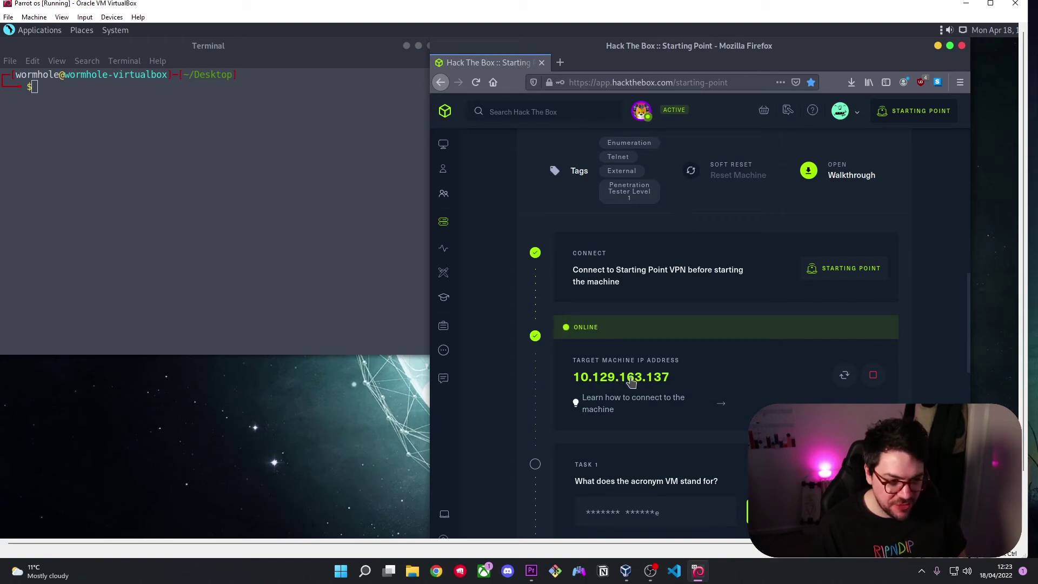
# Step: In the new terminal, run ping 10.129.163.137 using the pasted Meow IP
pyautogui.click(279, 162)
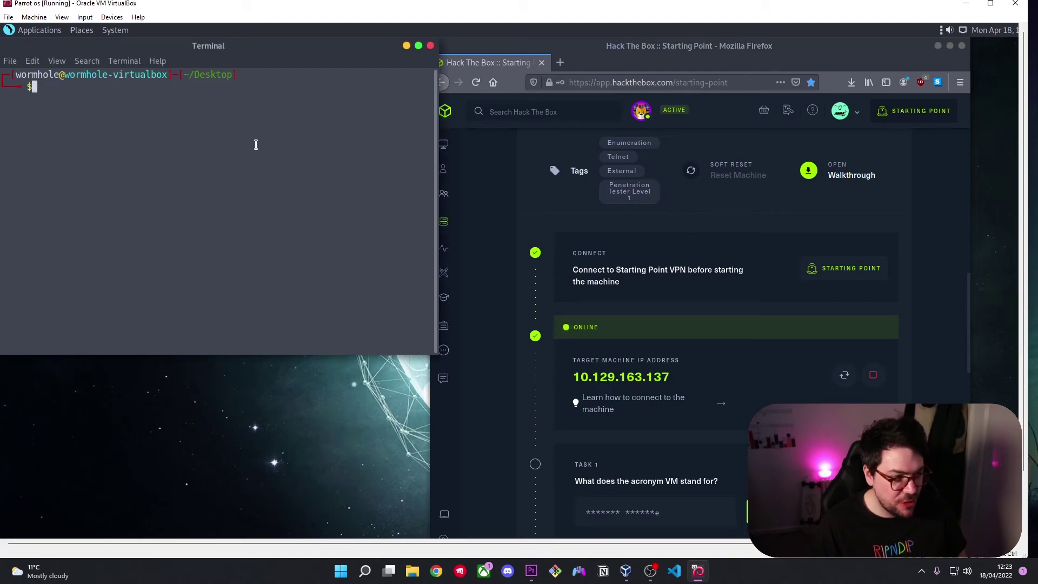
pyautogui.write('ping')
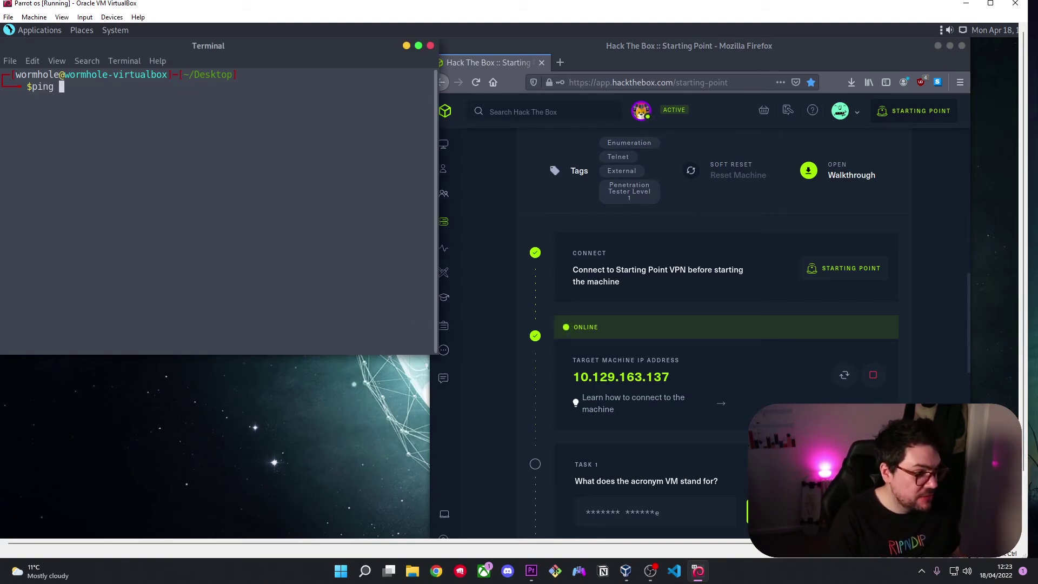
pyautogui.rightClick(220, 135)
pyautogui.click(164, 132)
pyautogui.rightClick(164, 133)
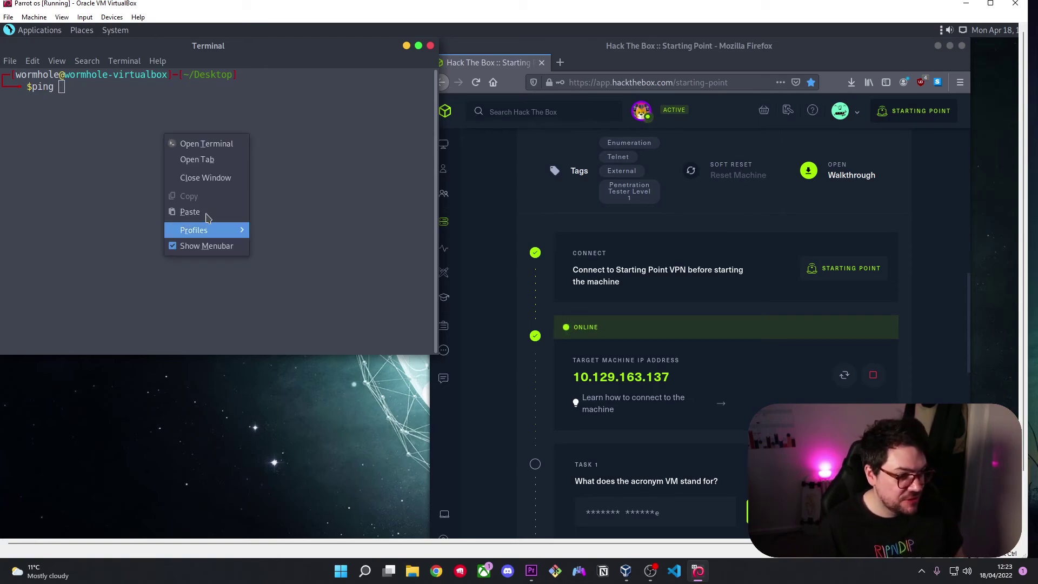
pyautogui.click(204, 210)
pyautogui.press('Return')
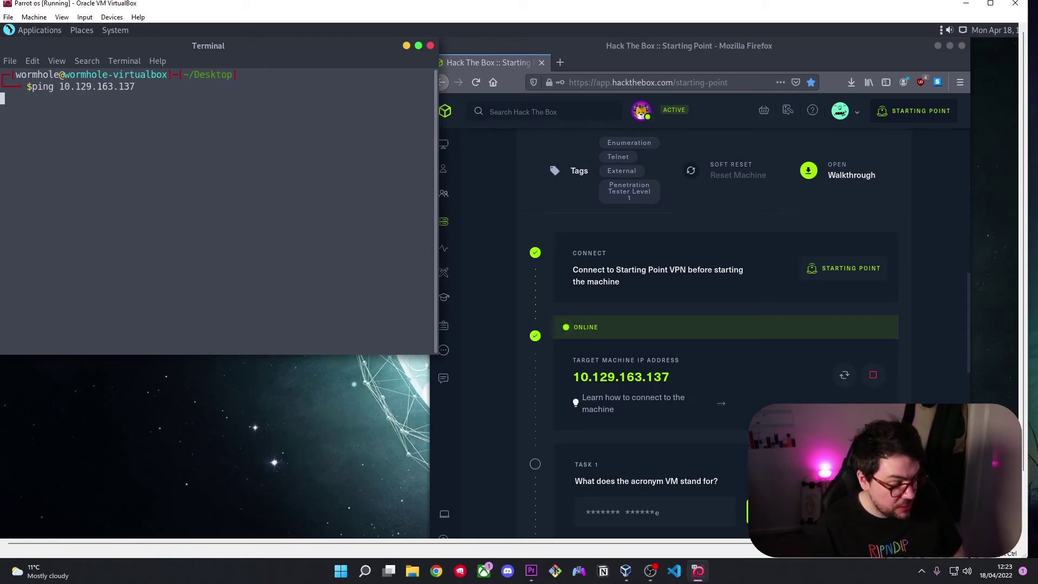